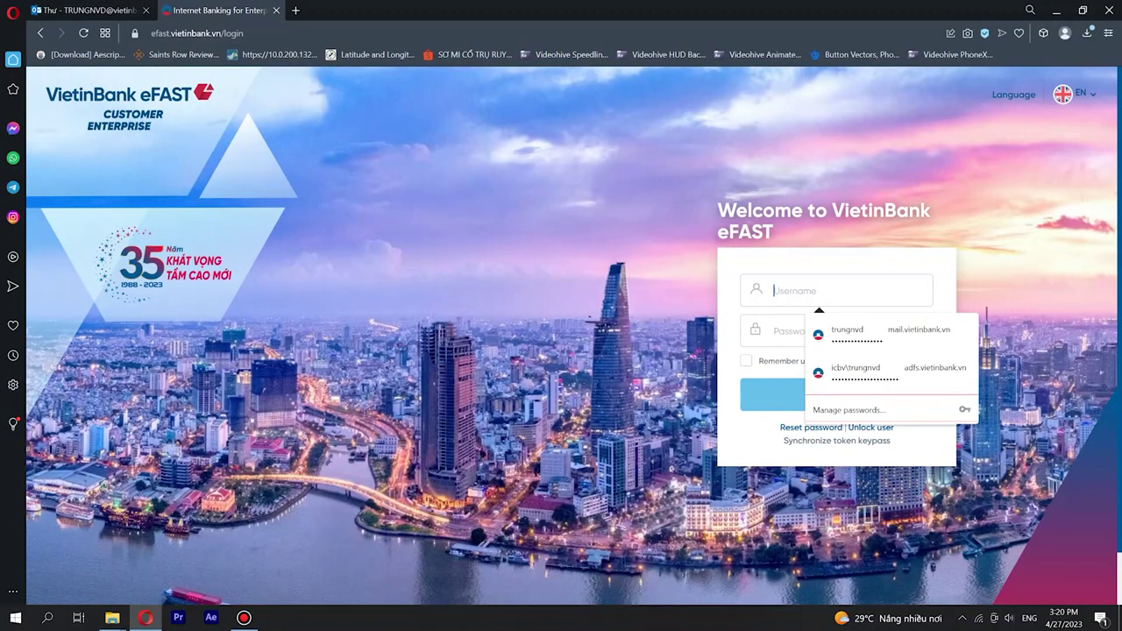
{"action": "type", "text": "ktvdongda"}
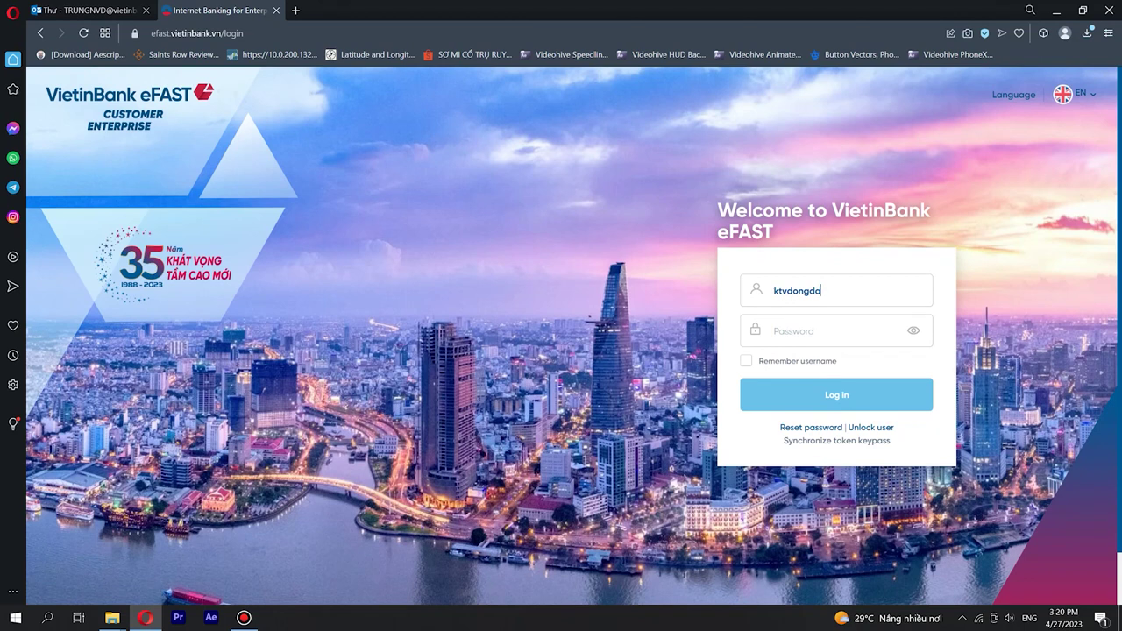
{"action": "type", "text": "1*******"}
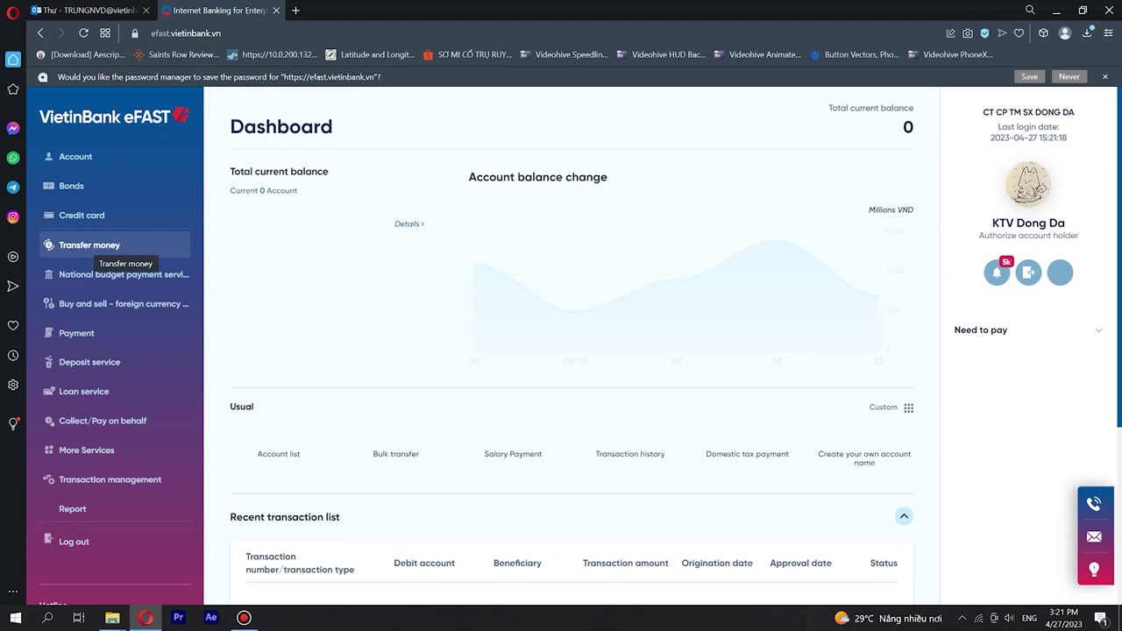
Go to the Bulk transfer page under Transfer money and scroll to the upload area
{"action": "left_click", "coordinate": [88, 245]}
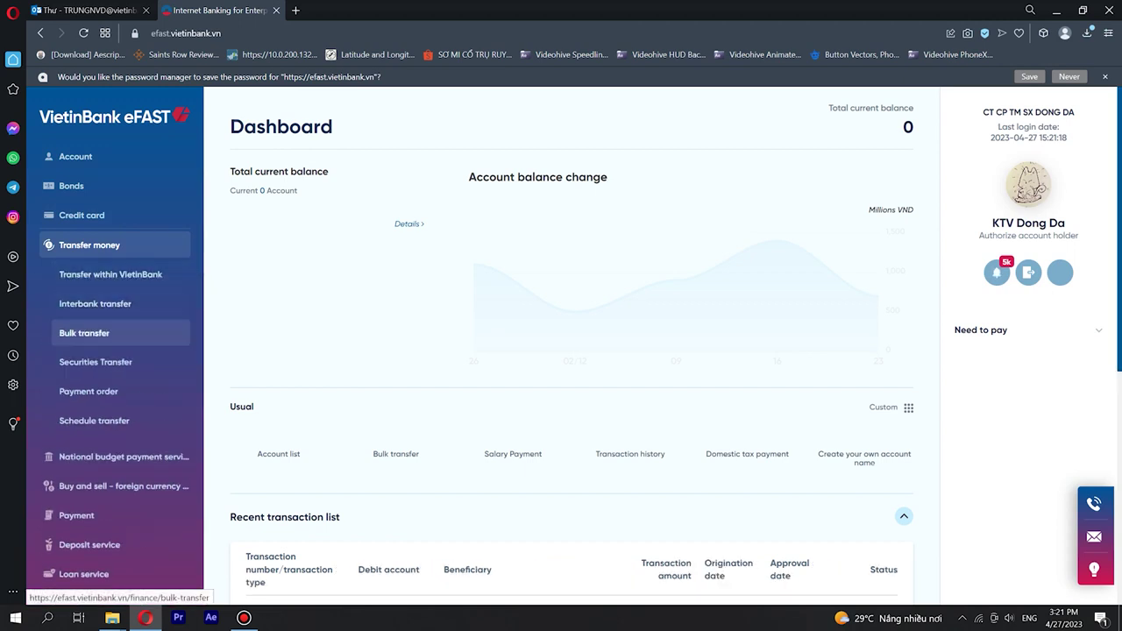
{"action": "left_click", "coordinate": [84, 333]}
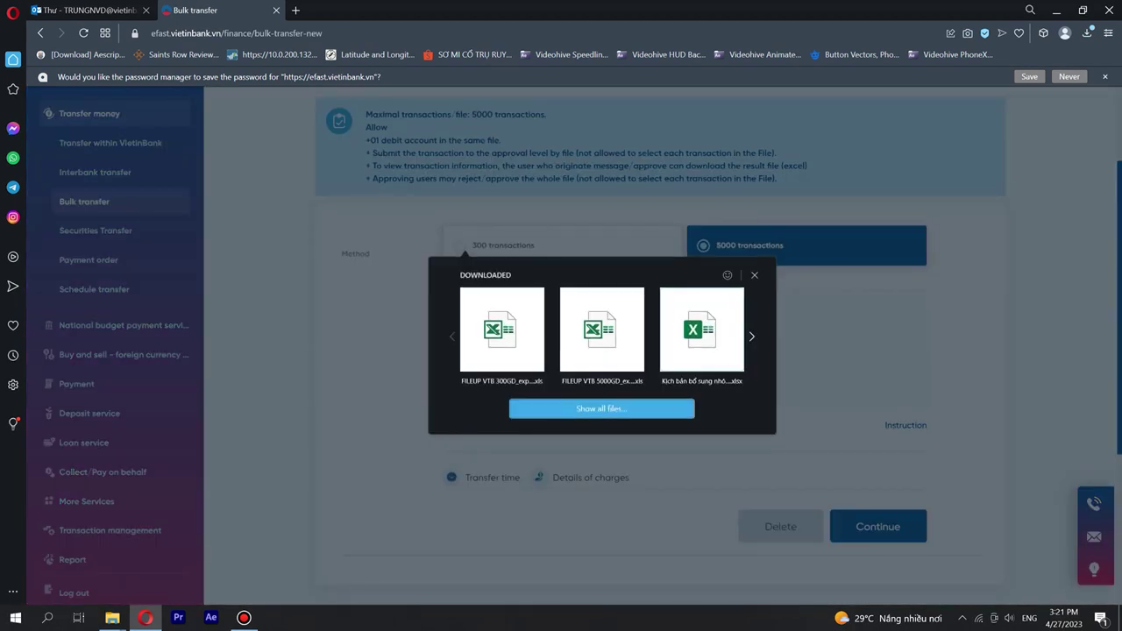
{"action": "scroll", "coordinate": [657, 351], "scroll_direction": "down", "scroll_amount": 1}
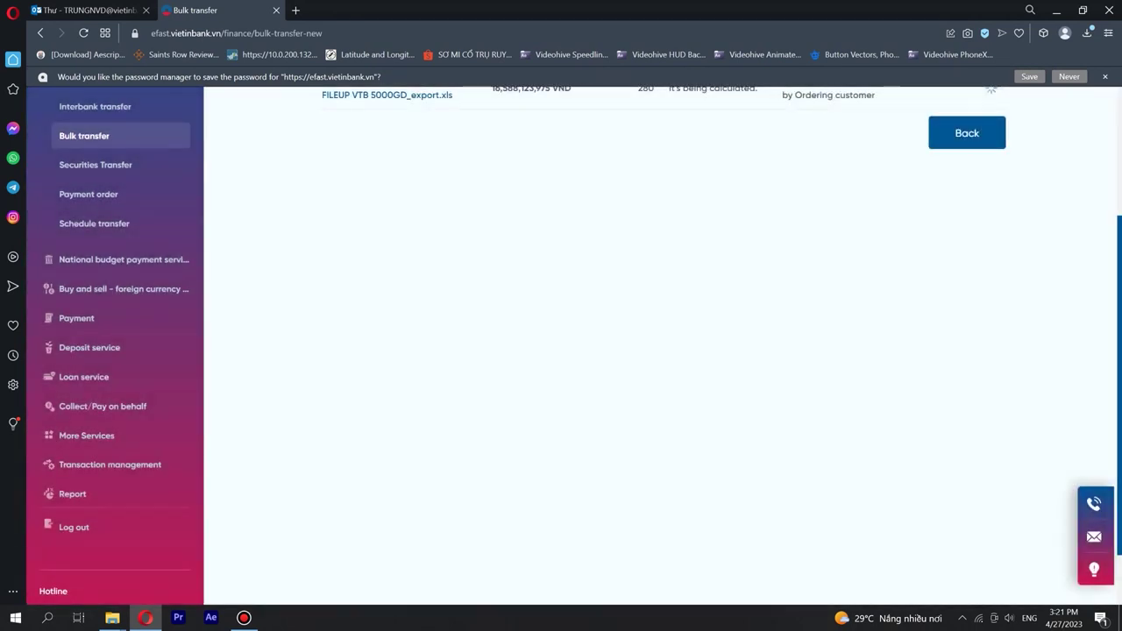
Scroll down the bulk transfer page to review the uploaded file's details
{"action": "scroll", "coordinate": [657, 350], "scroll_direction": "down", "scroll_amount": 3}
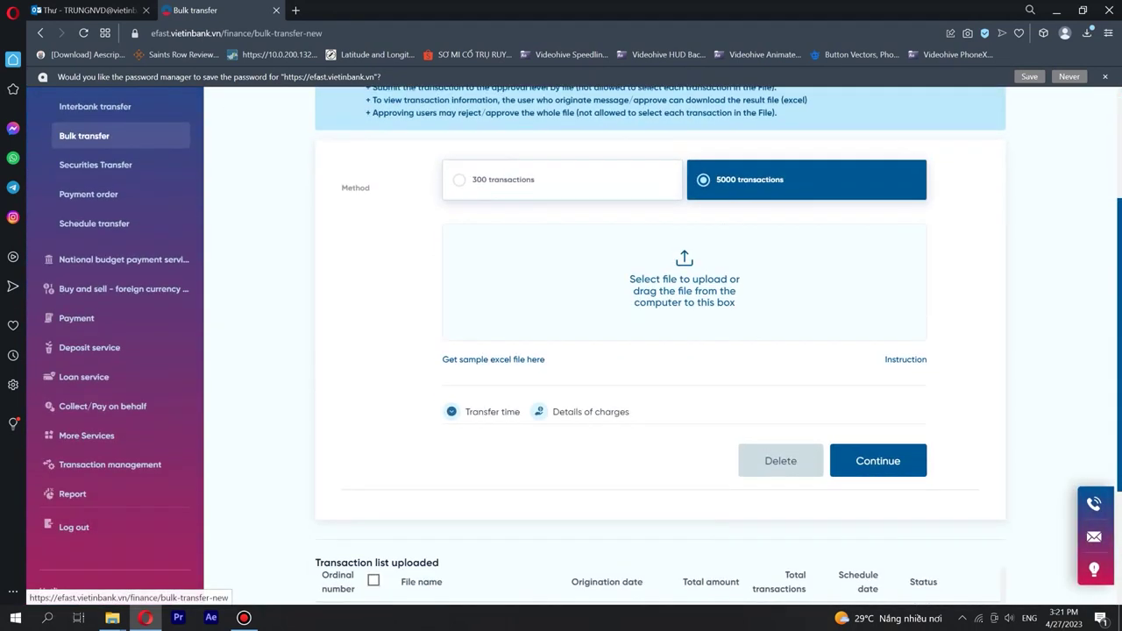
{"action": "scroll", "coordinate": [657, 351], "scroll_direction": "down", "scroll_amount": 1}
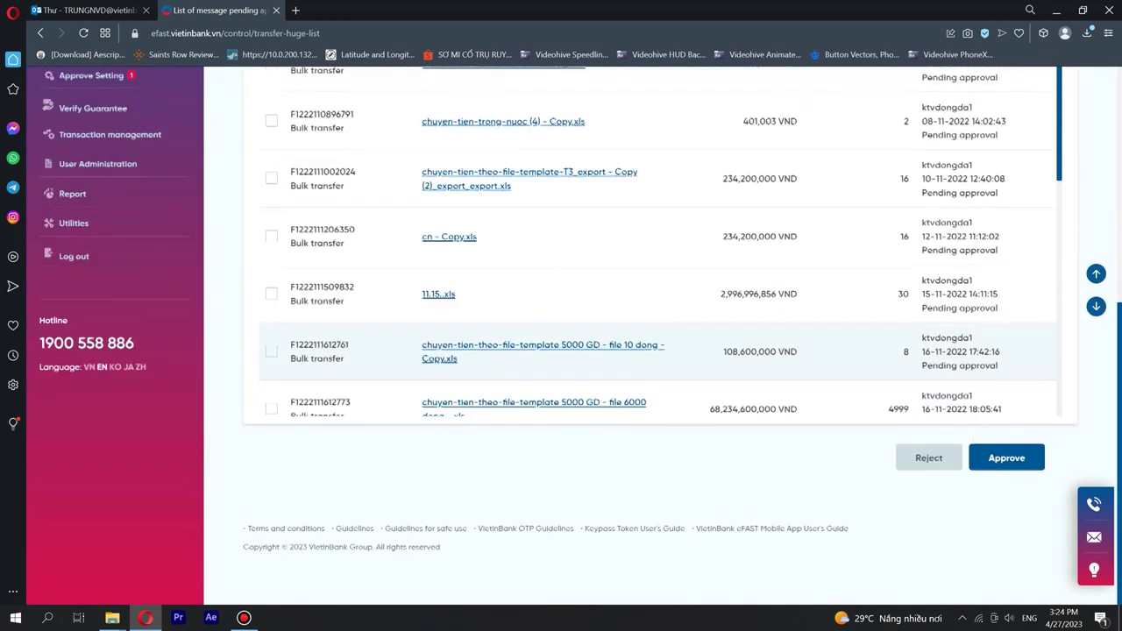
Select the FILEUP VTB 5000GD_export.xls transfer in the pending approval list
{"action": "scroll", "coordinate": [649, 246], "scroll_direction": "down", "scroll_amount": 10}
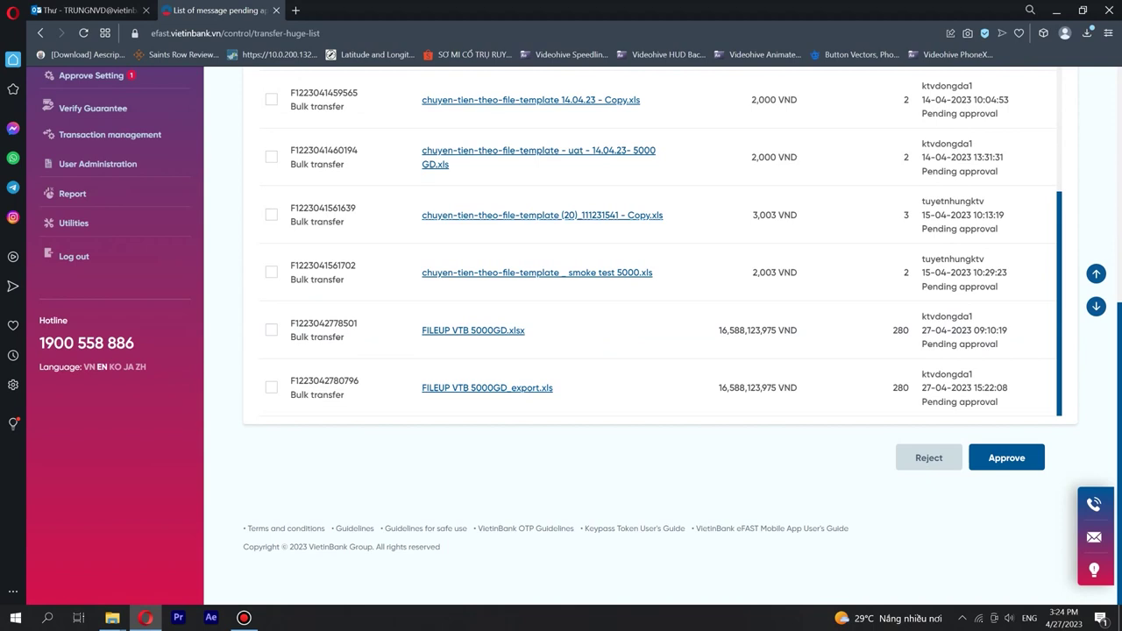
{"action": "left_click", "coordinate": [271, 387]}
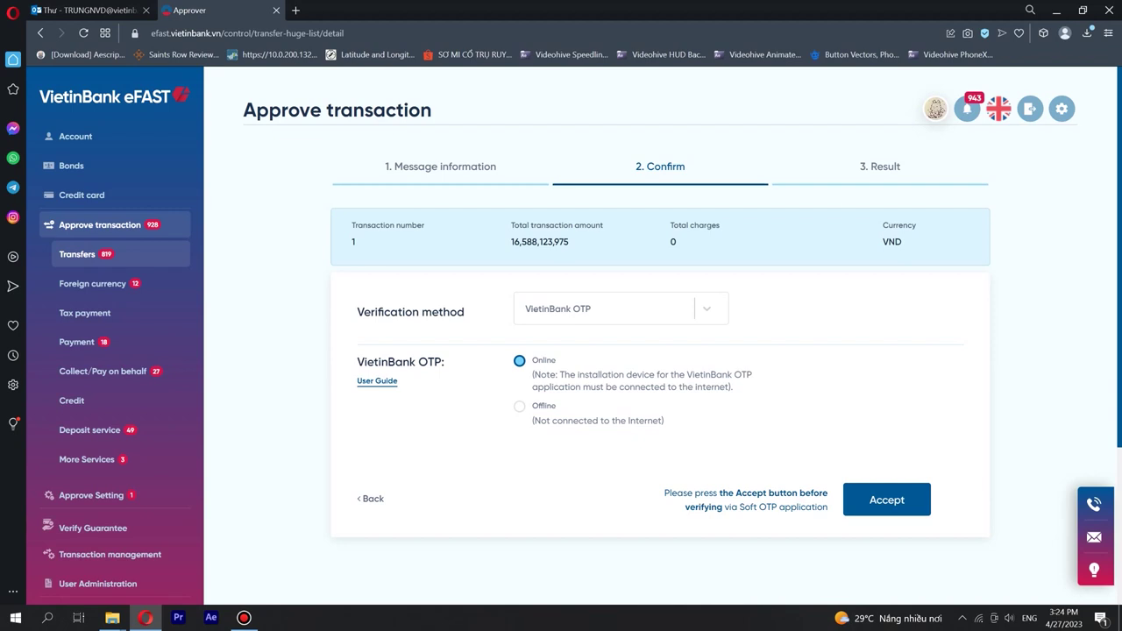
{"action": "left_click", "coordinate": [886, 500]}
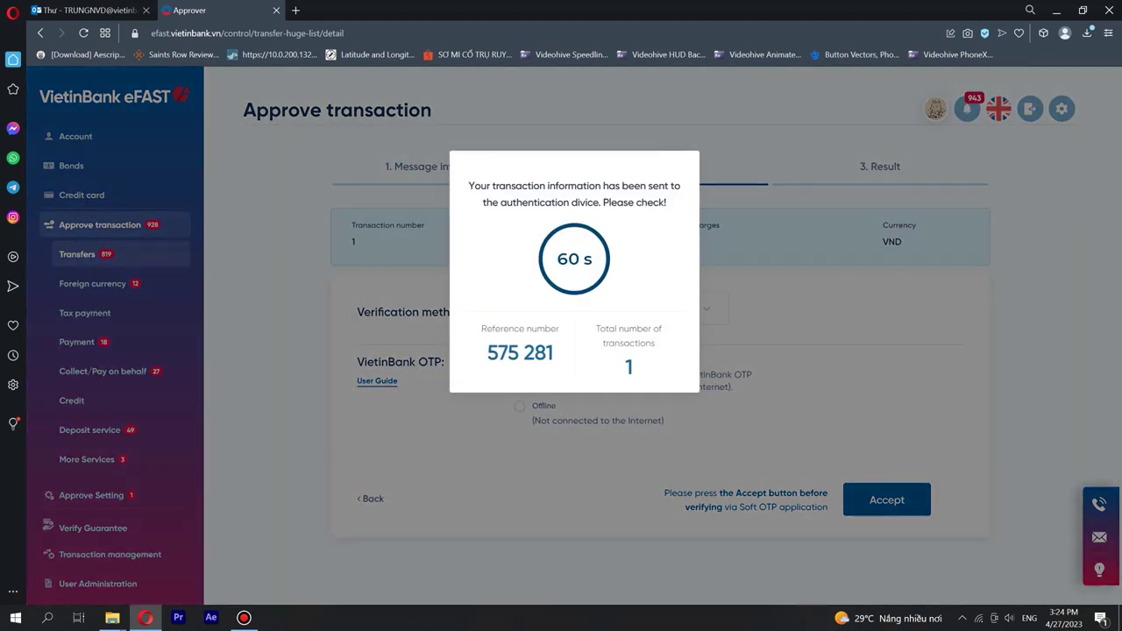